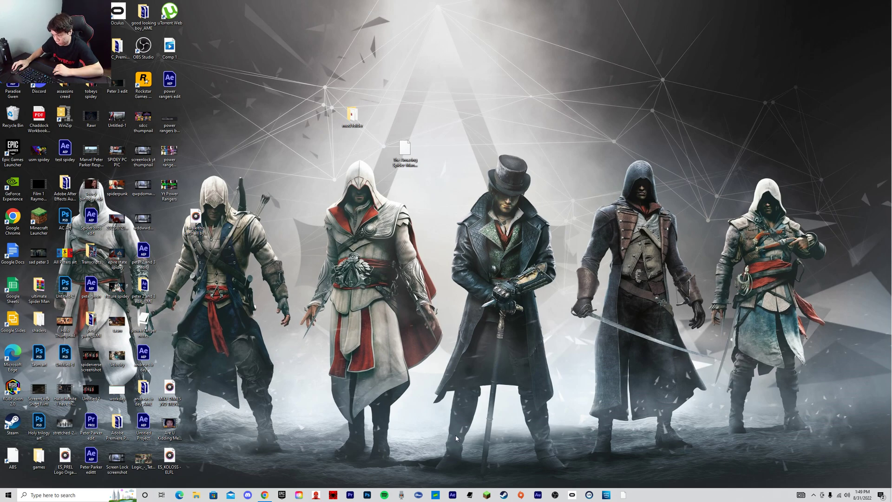
Step: View the SpiderManPCTool v1.1.1 files page on Nexus Mods in a maximized Chrome window, and minimize the browser
click(264, 494)
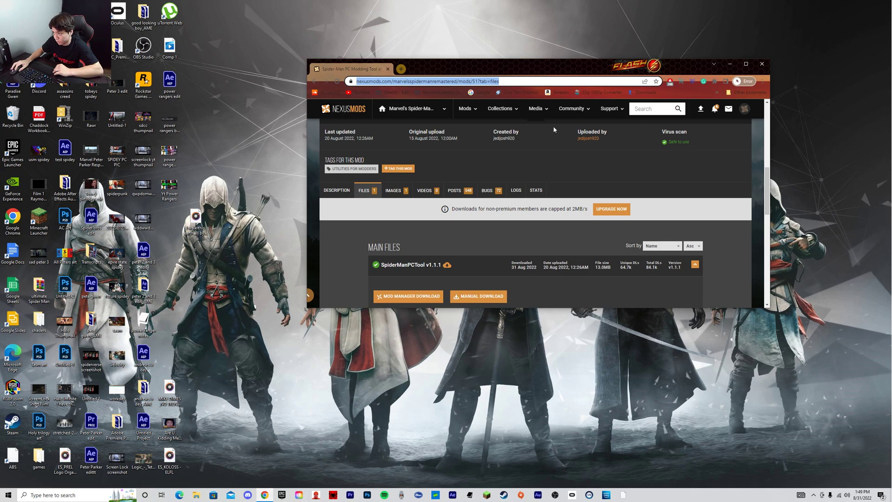
click(746, 64)
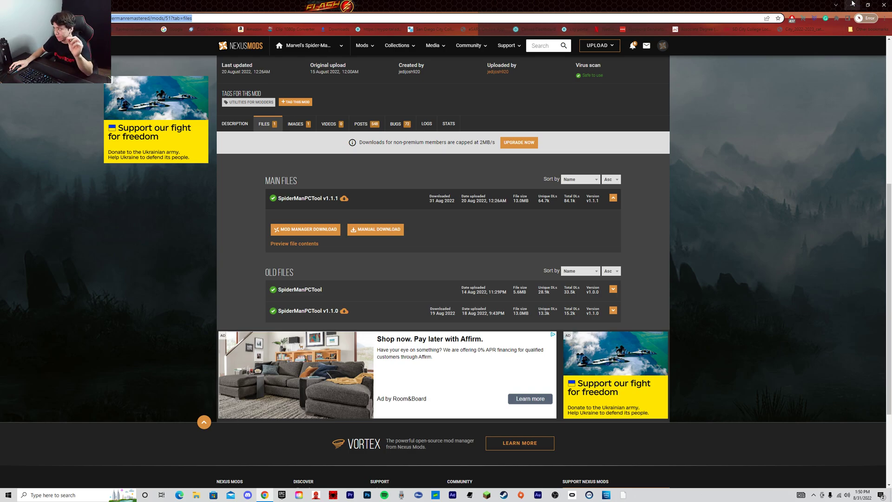
click(852, 4)
Step: Launch Marvel's Spider-Man Remastered from Steam, quit from the game launcher, and minimize Steam
click(503, 495)
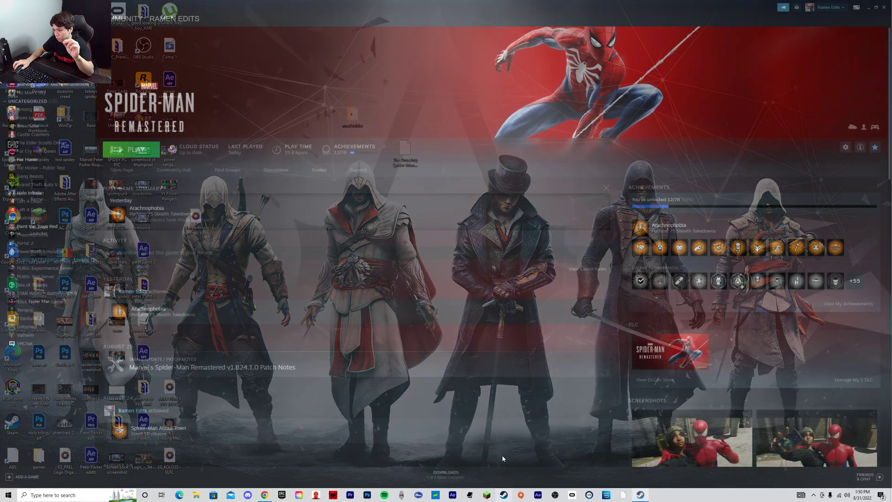
click(143, 154)
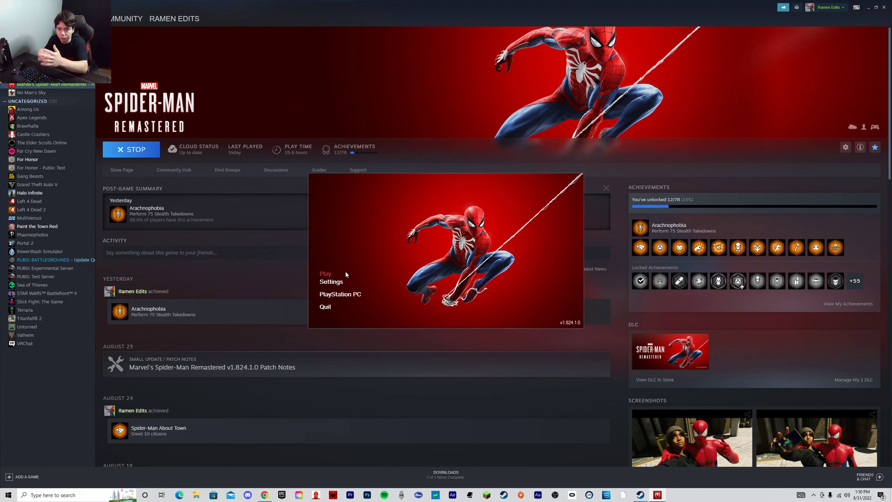
click(327, 307)
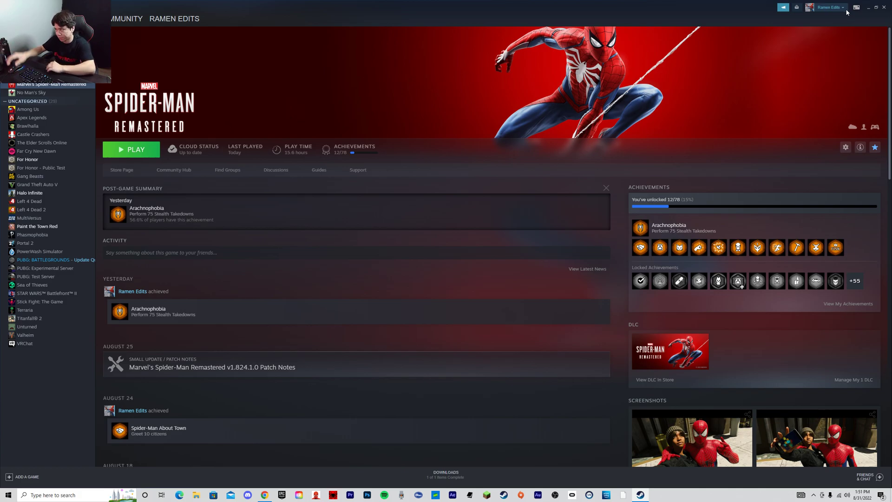
click(869, 8)
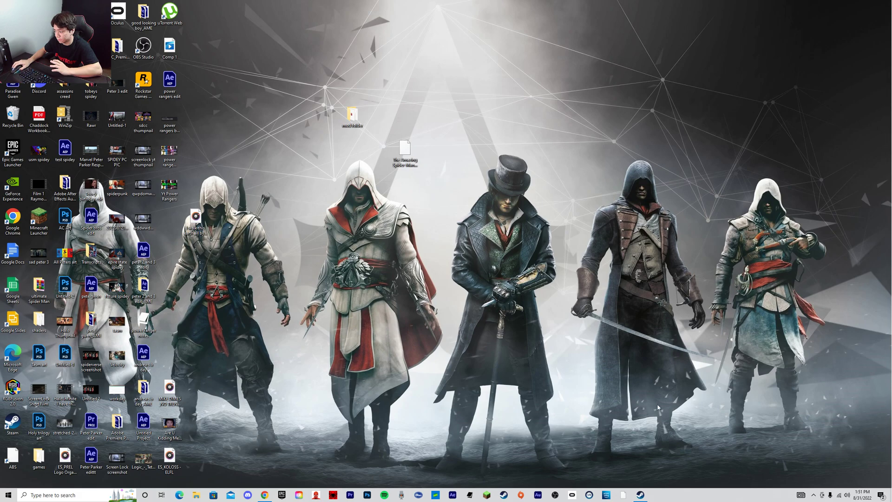
Step: Browse the local files of Marvel's Spider-Man Remastered from Steam and locate toc.BAK in the asset_archive folder
click(640, 494)
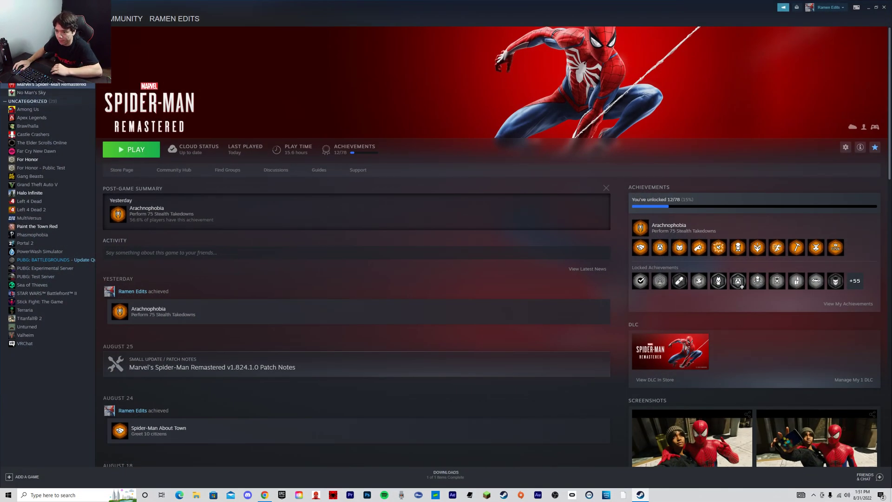
right_click(68, 86)
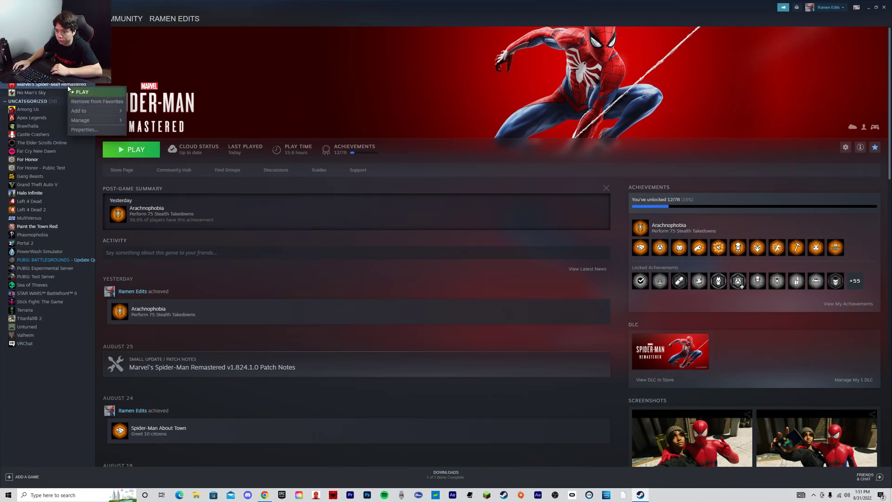
mouse_move(81, 123)
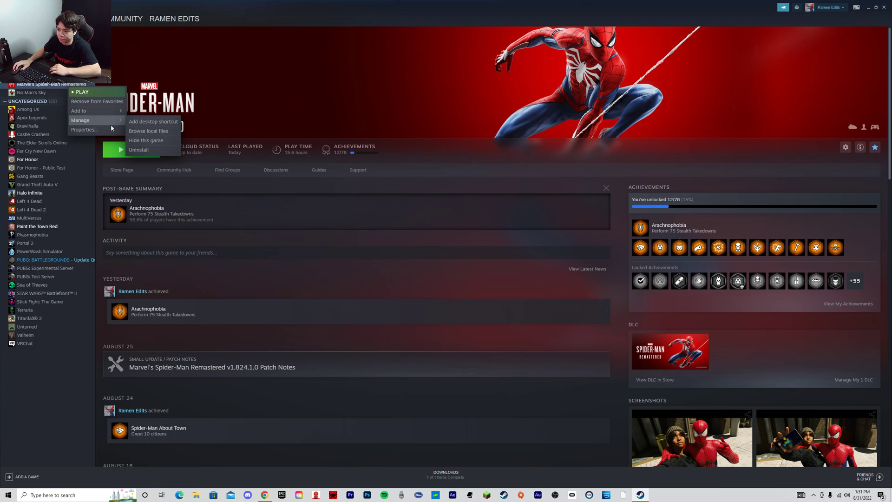
mouse_move(108, 119)
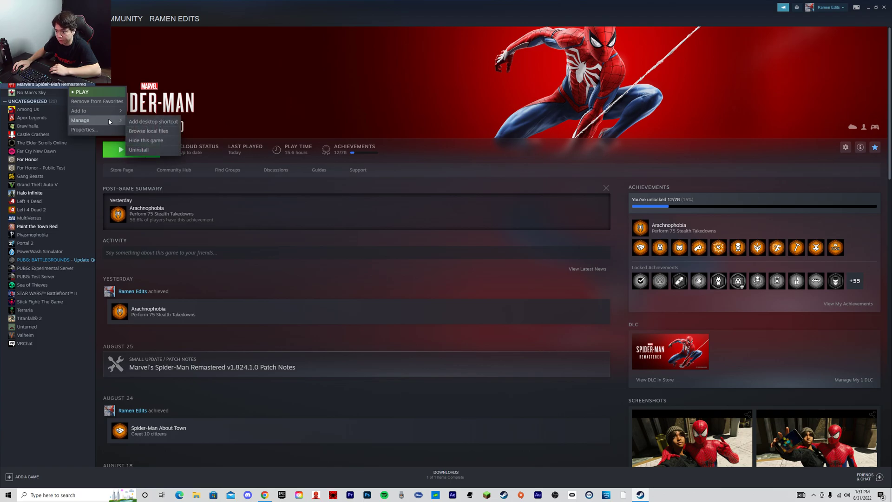
click(145, 131)
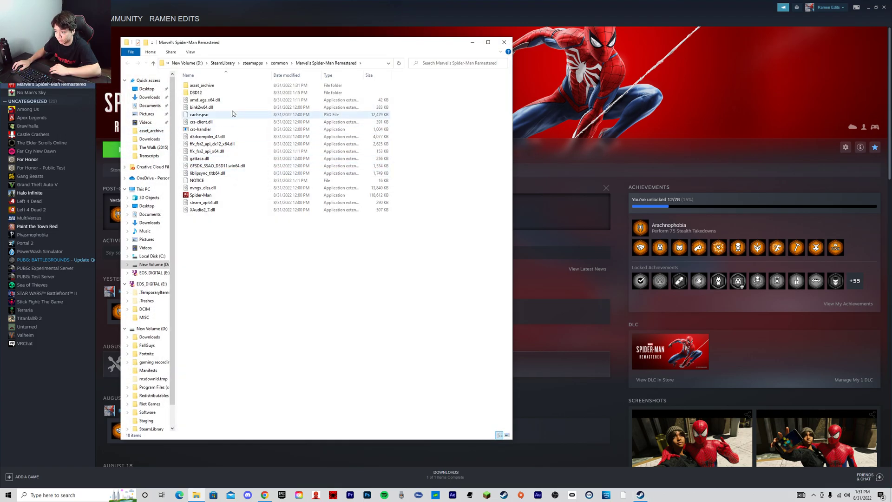
double_click(224, 87)
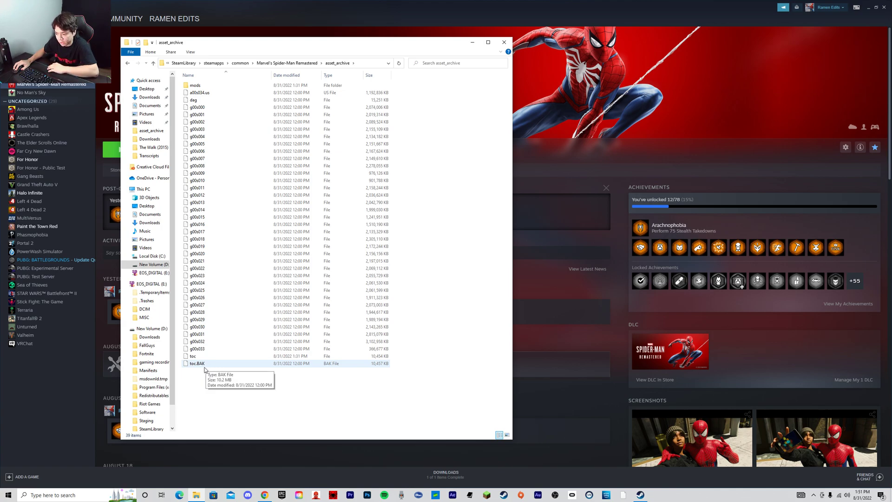
click(200, 366)
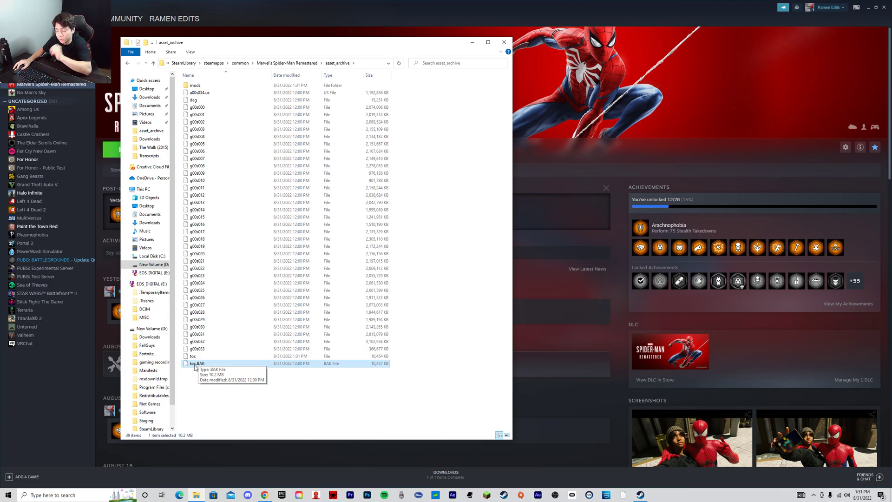
click(504, 42)
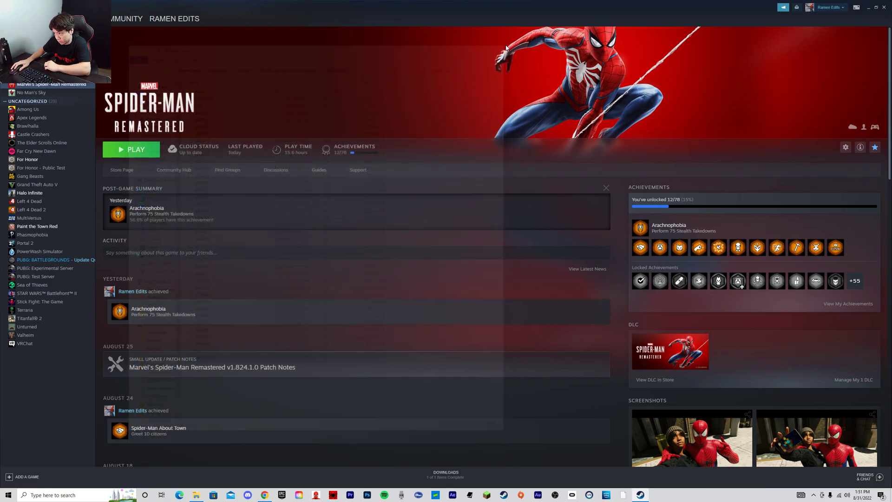
click(868, 7)
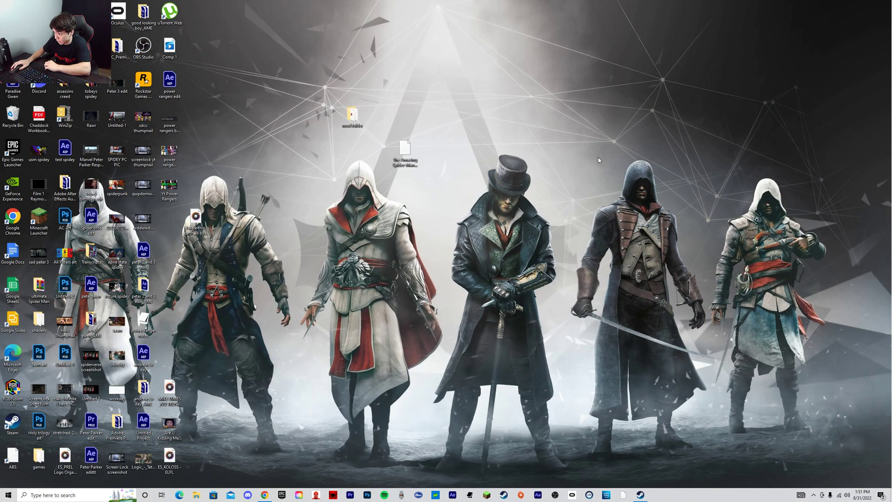
Step: Run SMPCTool from the desktop's mod folder as administrator, look over its archive list, and exit the tool
double_click(350, 124)
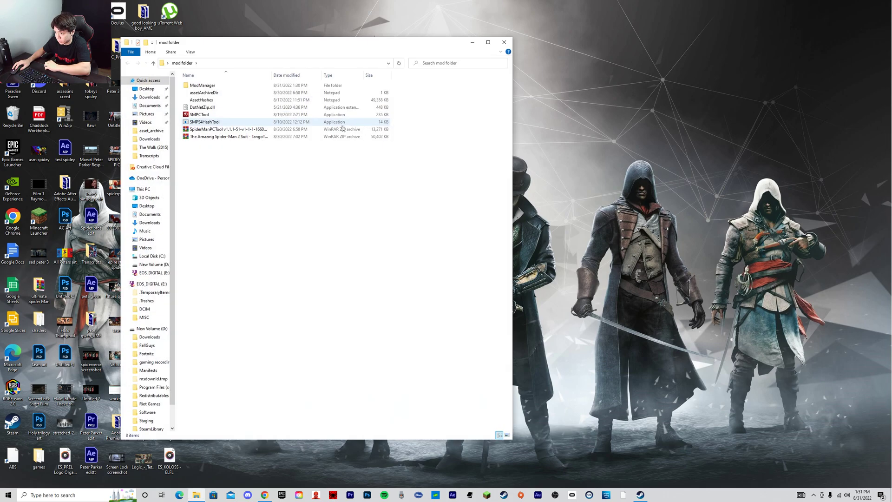
right_click(204, 116)
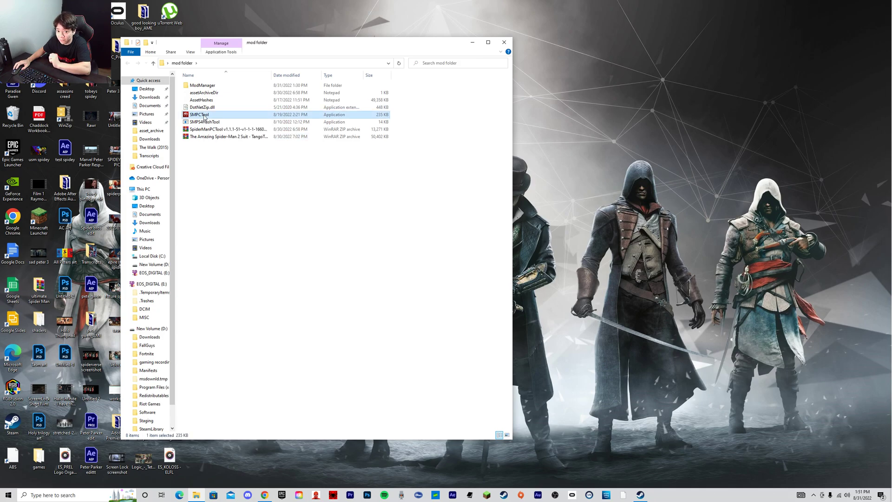
click(257, 128)
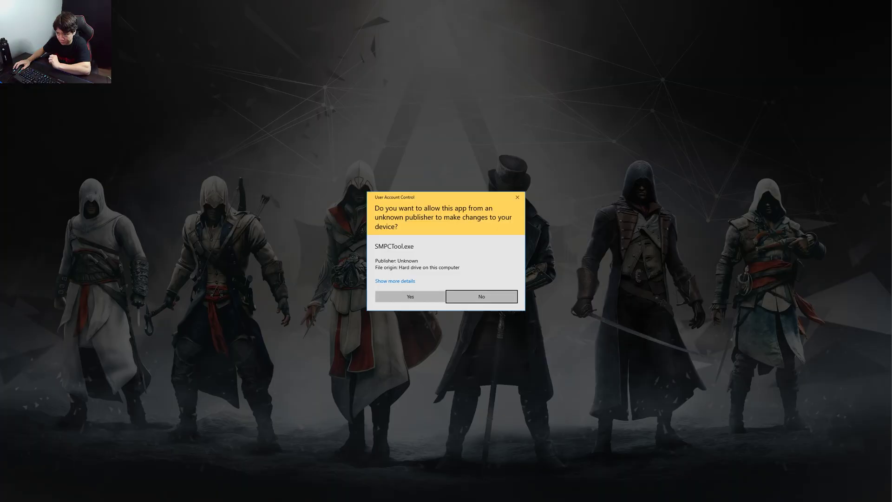
click(406, 295)
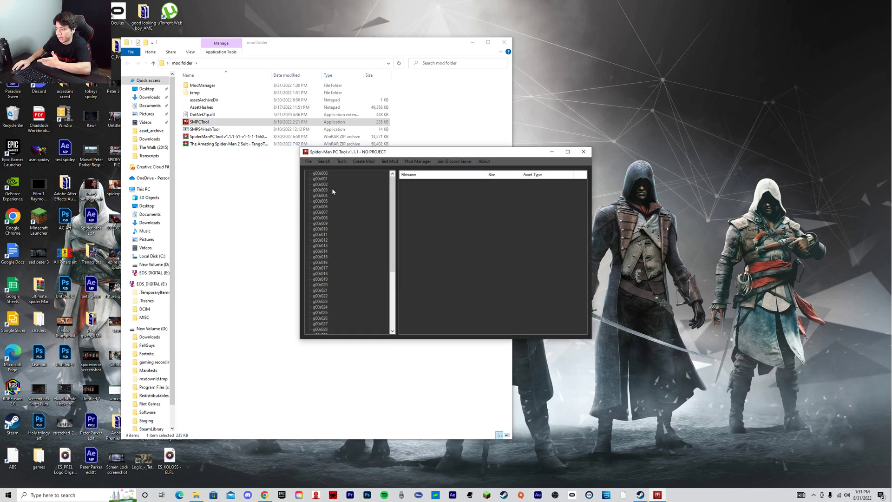
scroll(330, 218, down, 3)
scroll(335, 251, up, 3)
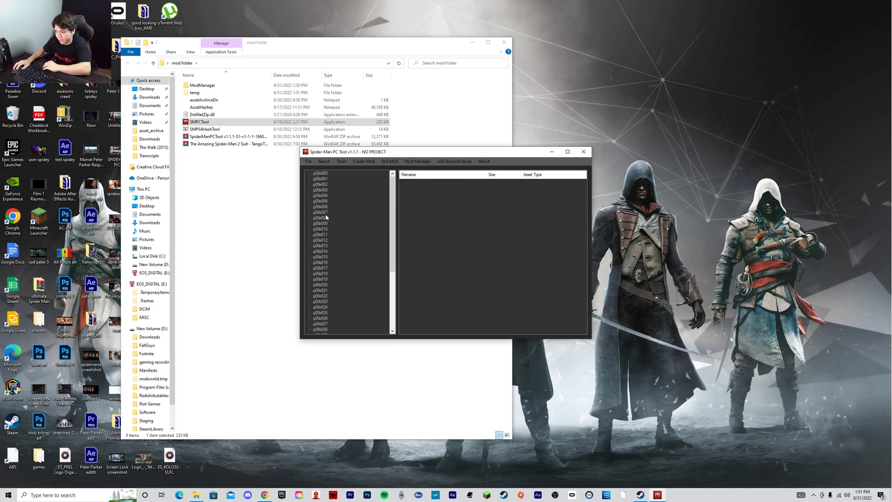
click(307, 161)
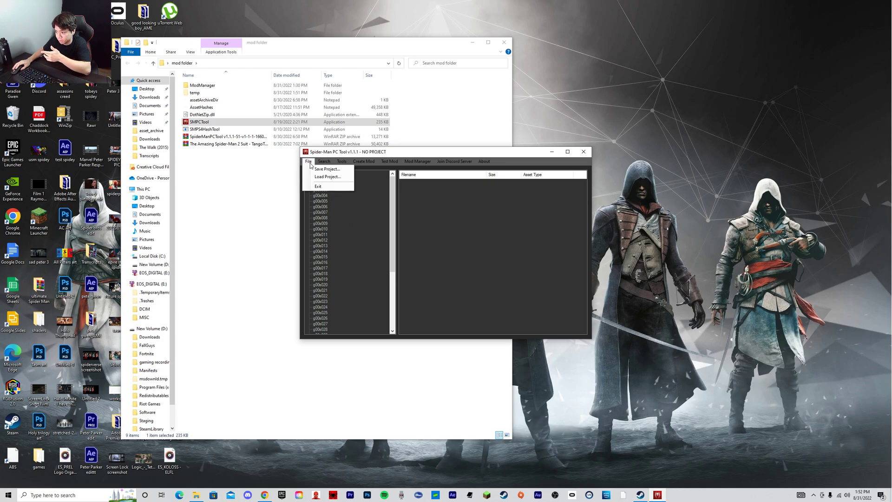
click(324, 186)
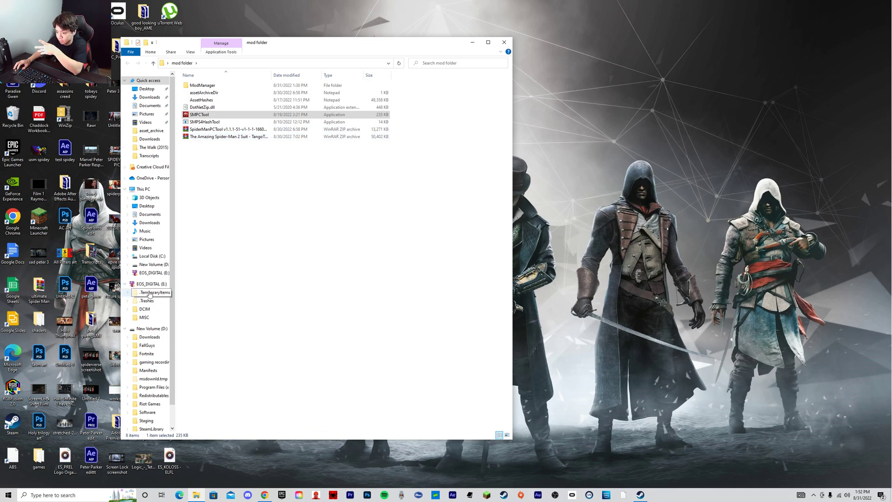
Step: Browse drive D through SteamLibrary, steamapps, common and Marvel's Spider-Man Remastered to the asset_archive folder, and close the window
click(242, 116)
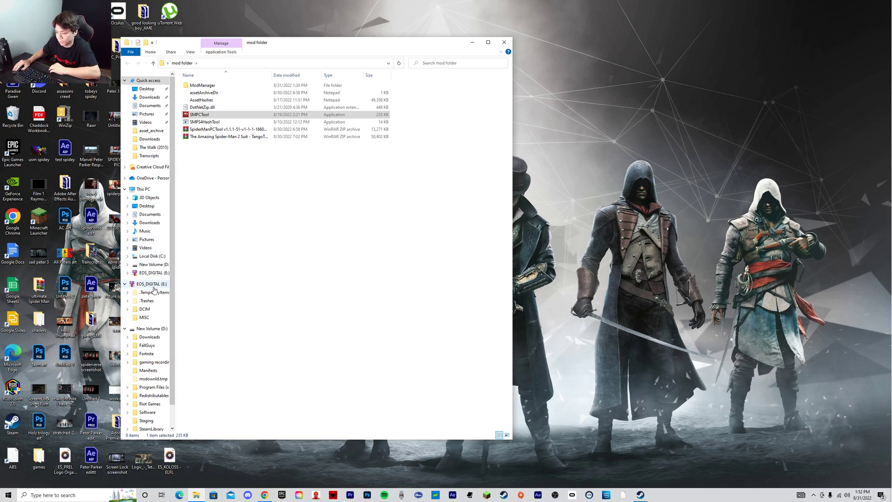
scroll(154, 258, down, 1)
scroll(153, 226, up, 1)
click(151, 328)
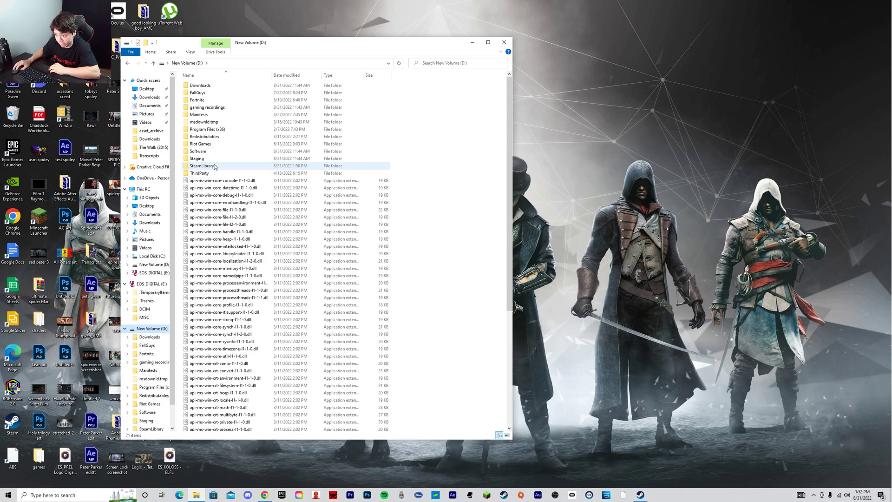
double_click(218, 166)
double_click(213, 87)
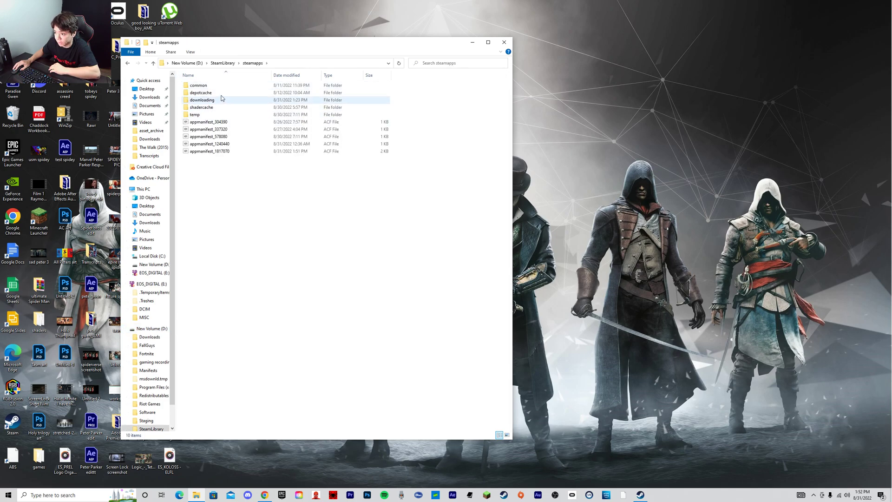
double_click(218, 85)
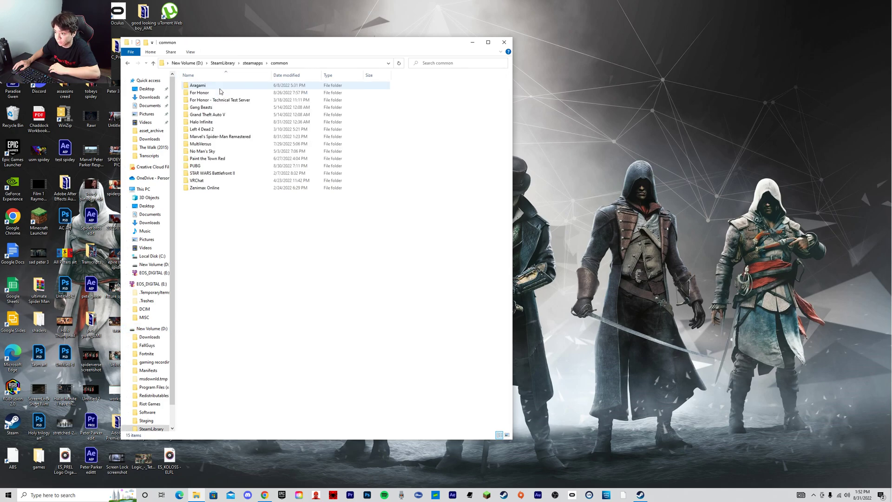
double_click(228, 137)
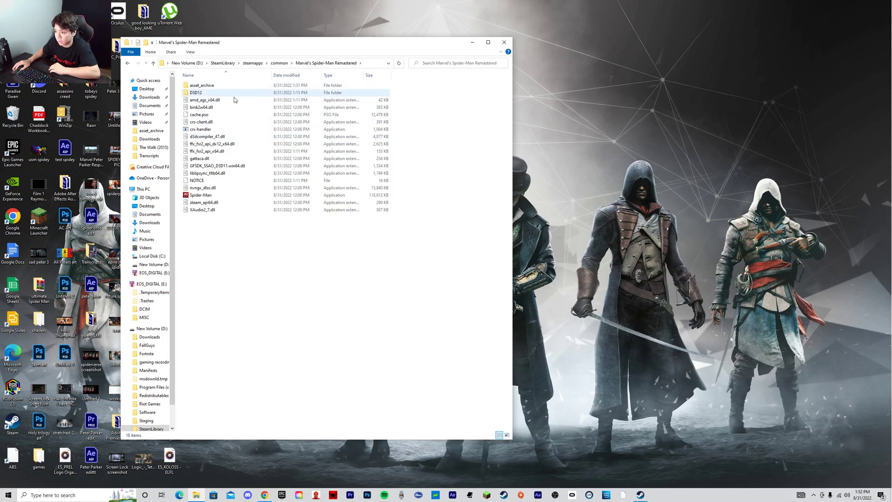
click(219, 89)
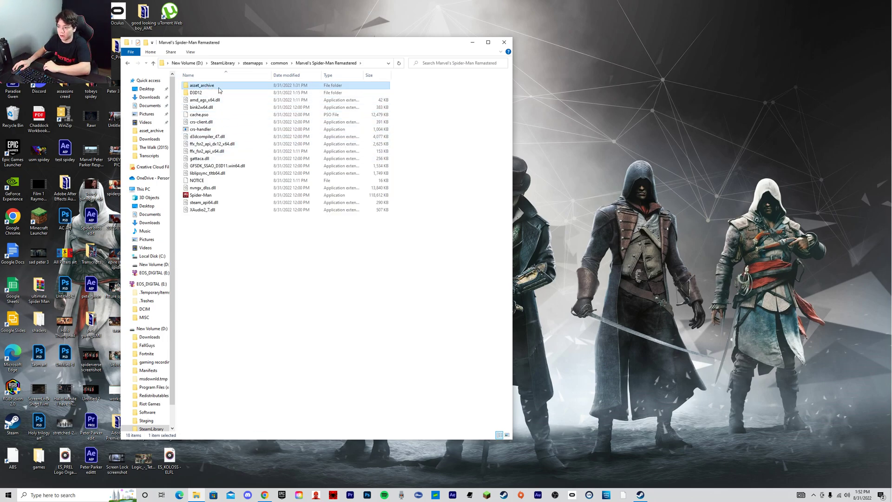
double_click(237, 88)
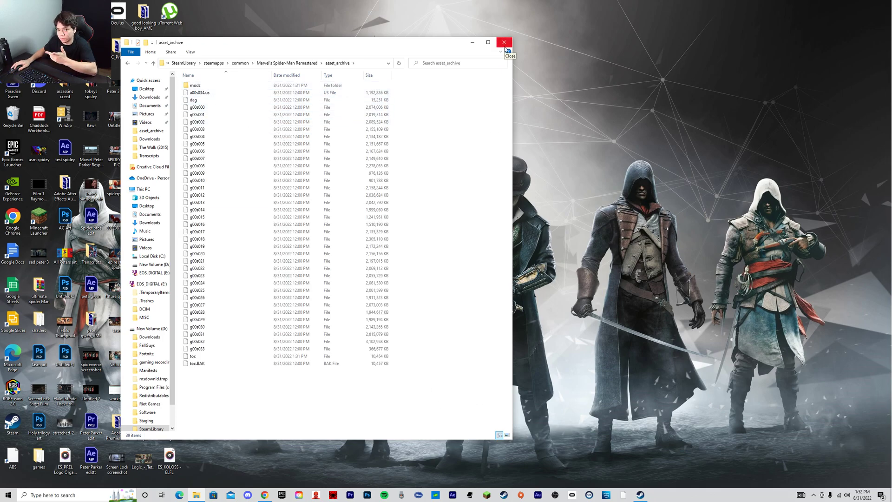
click(505, 46)
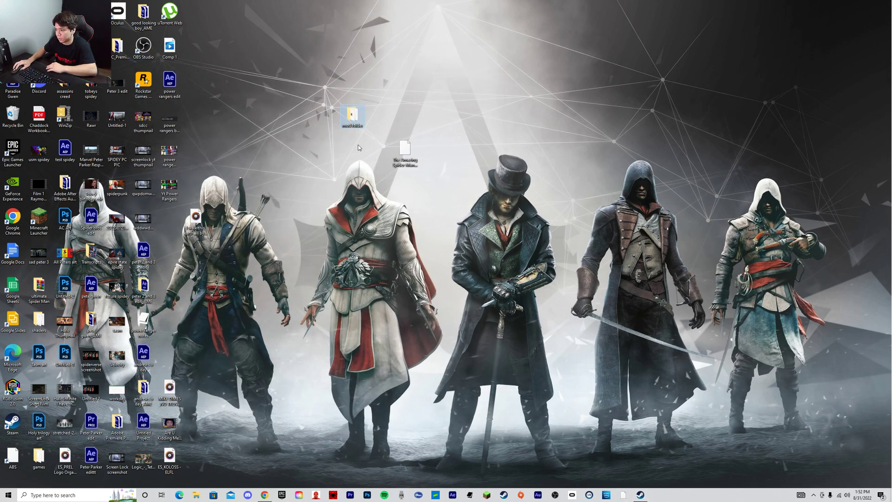
Step: Open the mod folder on the desktop and run SMPCTool as administrator, allowing it to make changes
double_click(352, 116)
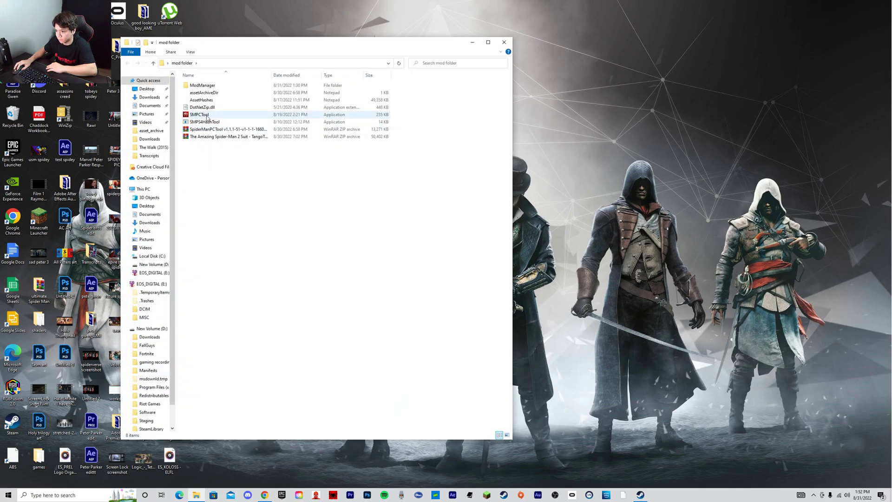
right_click(207, 116)
click(223, 128)
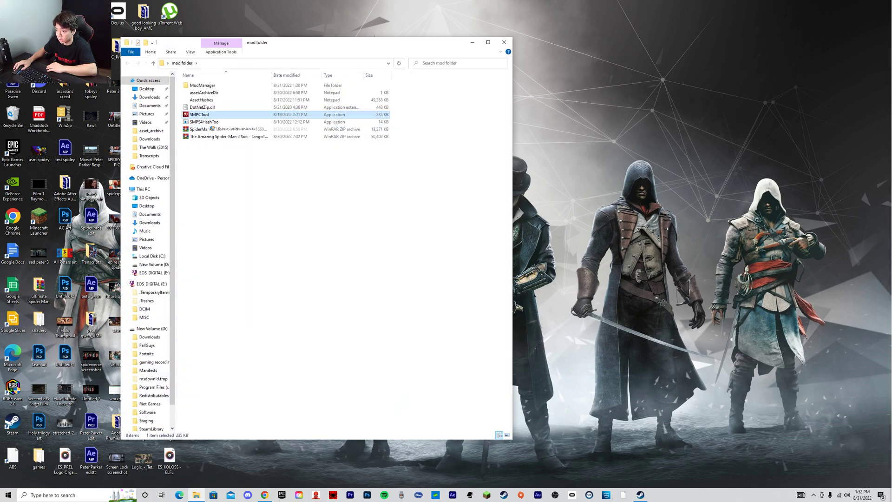
click(409, 295)
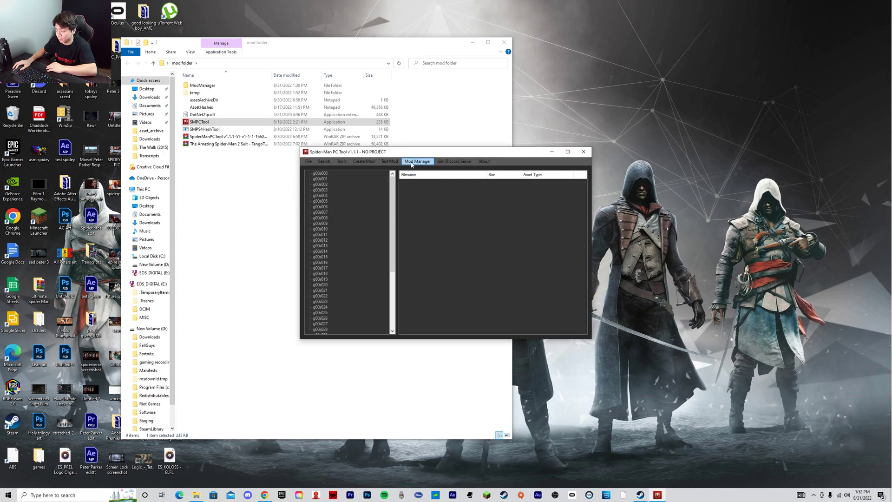
Step: Open the Mod Manager, check the dialog for adding mods, view the details of The Amazing Spider-Man 2 Suit mod, and close the manager
click(411, 162)
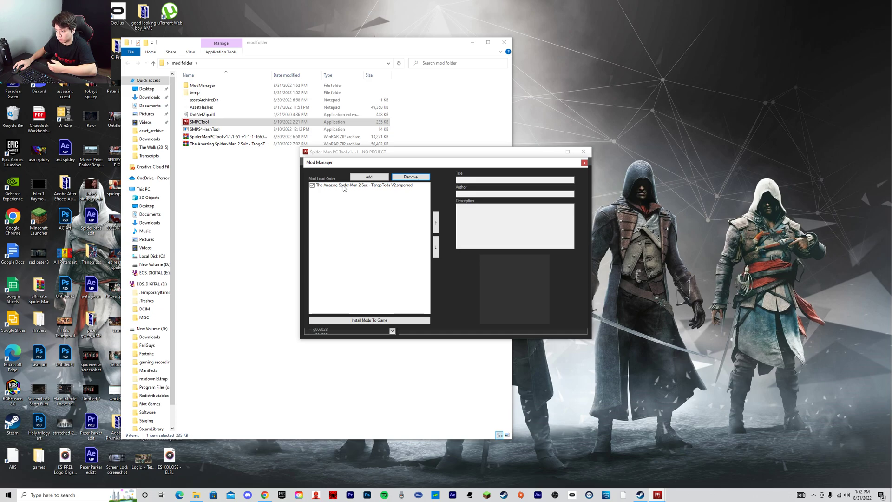
click(369, 177)
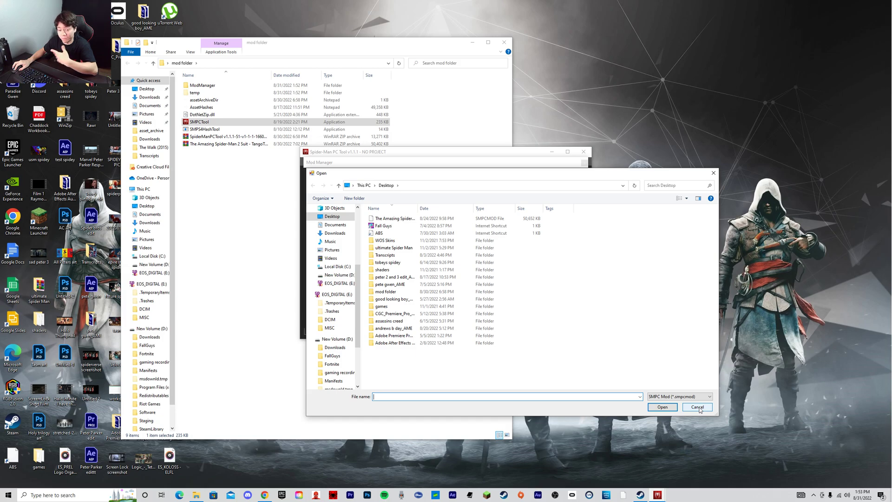
click(698, 408)
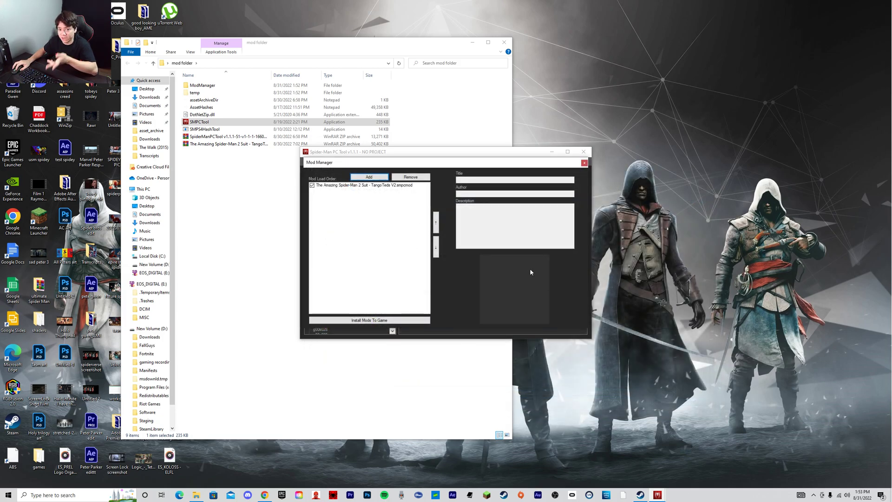
click(384, 186)
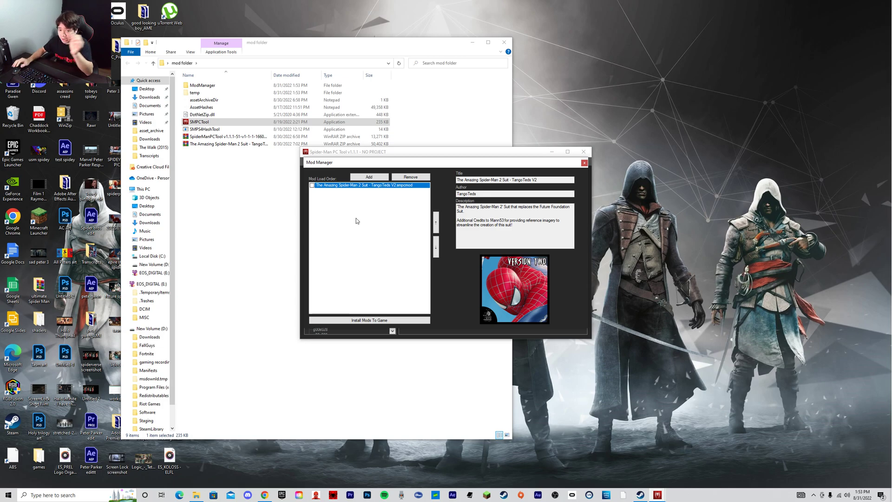
click(584, 163)
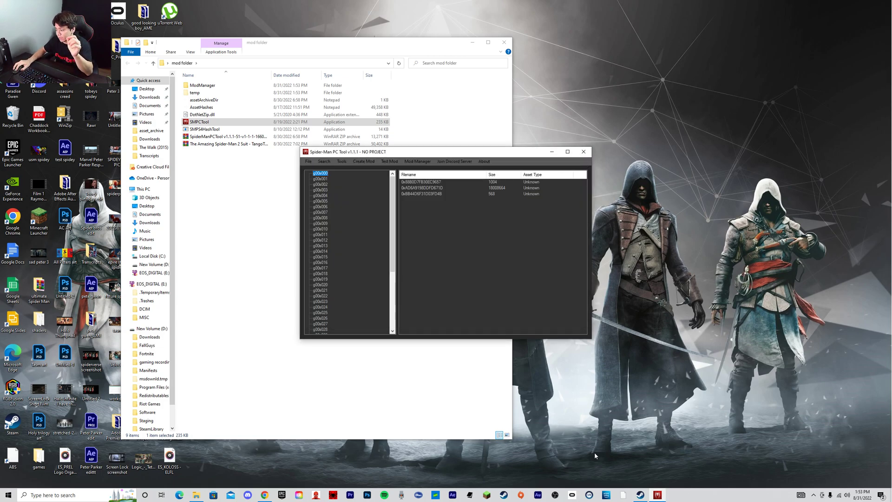
Step: Switch to Steam, launch Marvel's Spider-Man Remastered, and quit from the game's launcher
click(640, 495)
click(135, 150)
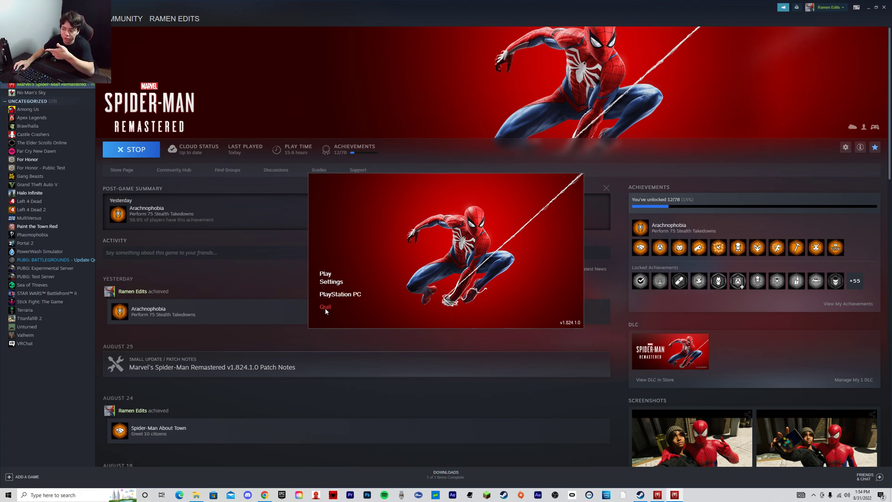
click(325, 308)
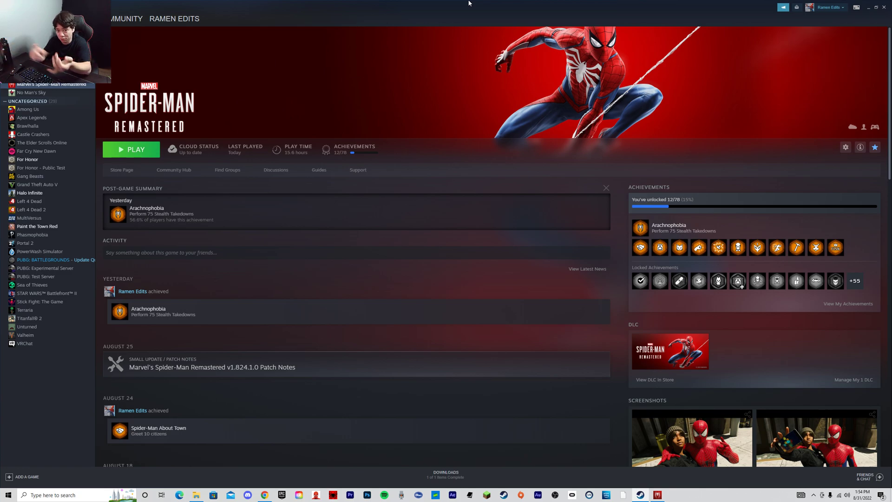
Step: Open the Steam properties of Marvel's Spider-Man Remastered and examine the automatic update options
right_click(84, 86)
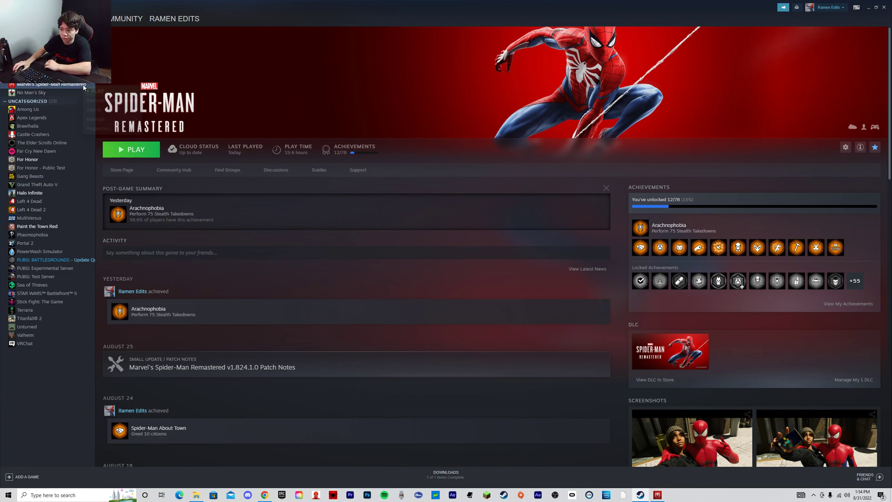
mouse_move(122, 124)
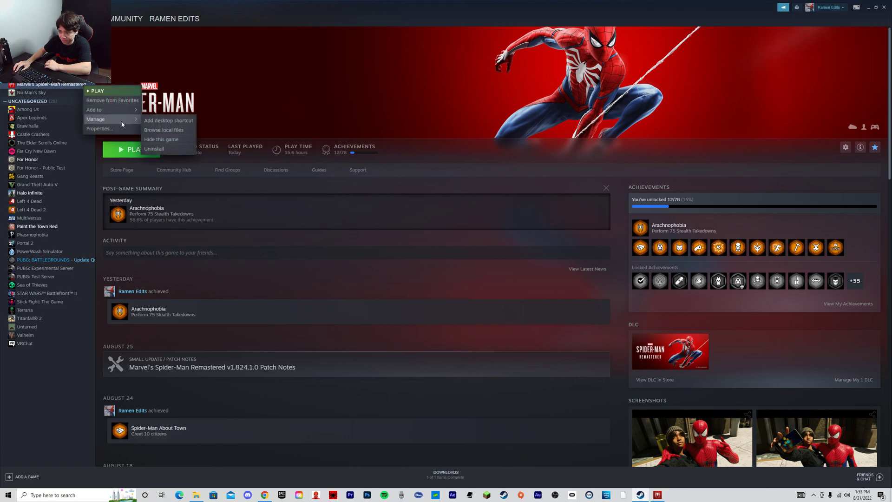
right_click(65, 87)
mouse_move(88, 121)
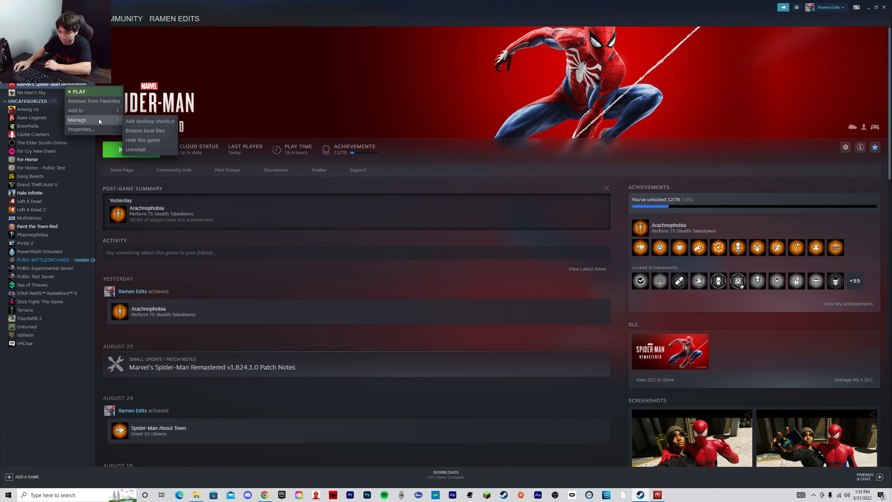
click(88, 129)
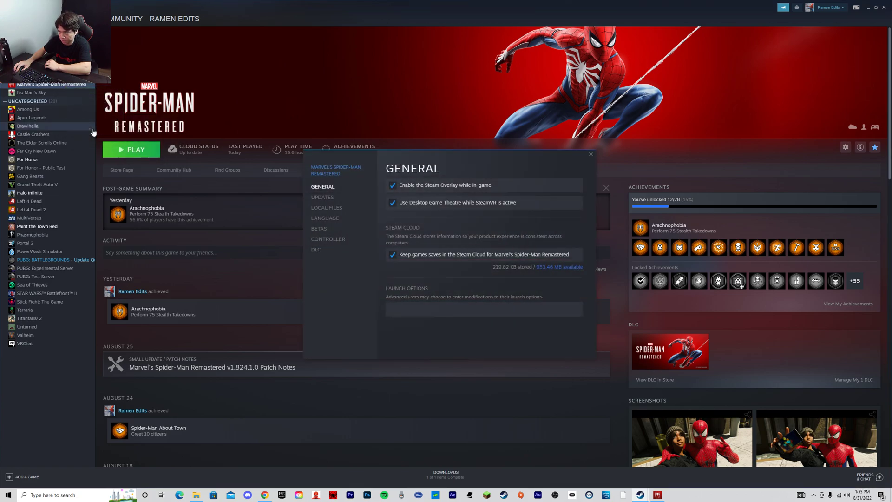
click(324, 196)
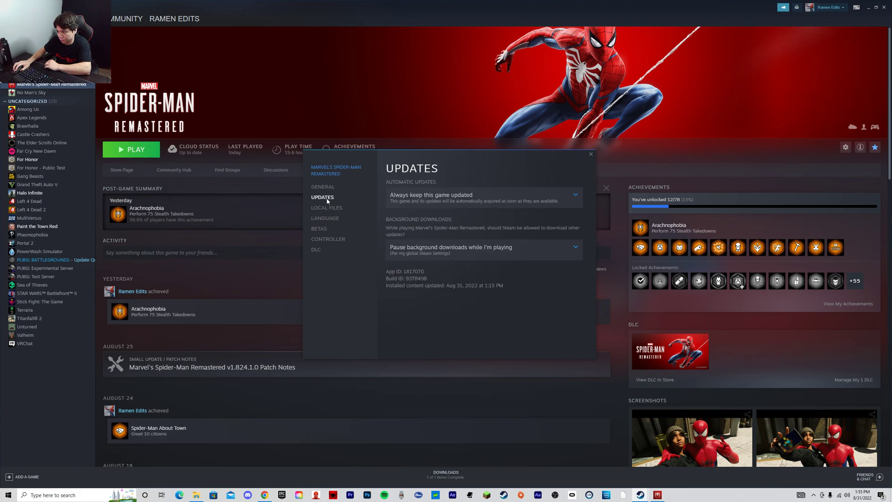
click(471, 207)
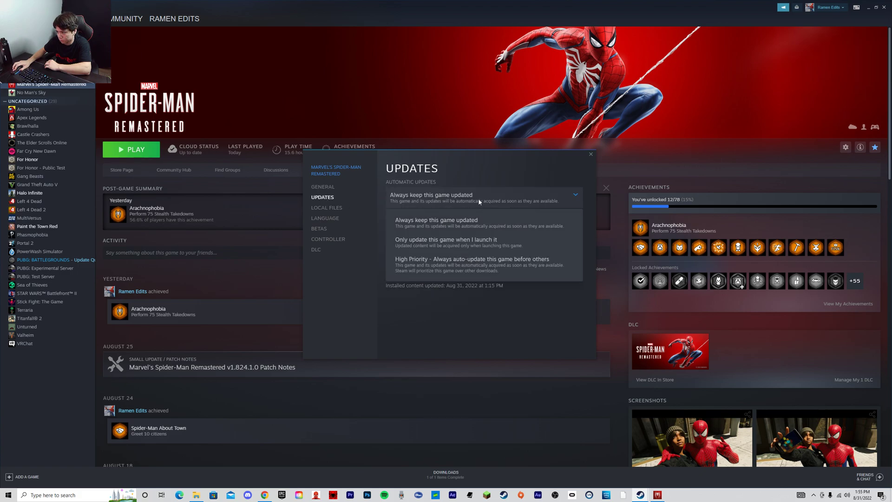
click(330, 204)
click(447, 205)
click(330, 240)
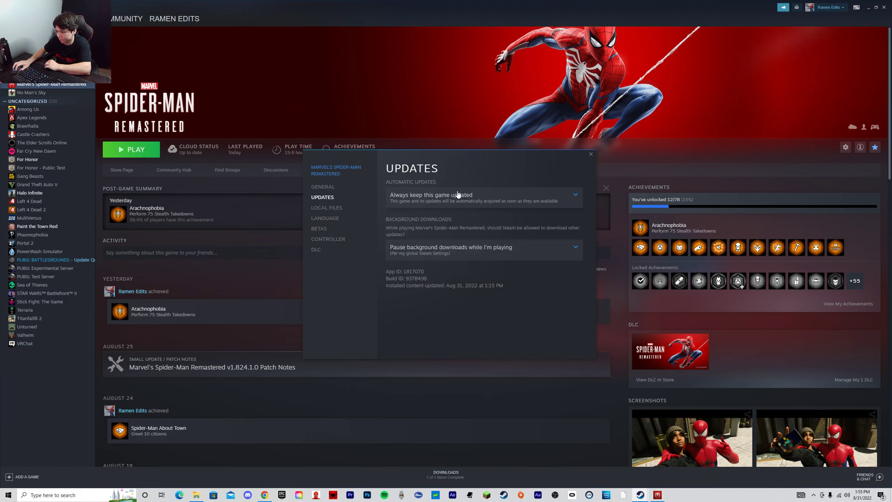
click(458, 192)
click(457, 194)
Step: Examine the beta versions offered for opting in to Marvel's Spider-Man Remastered, and close the game's properties
click(319, 228)
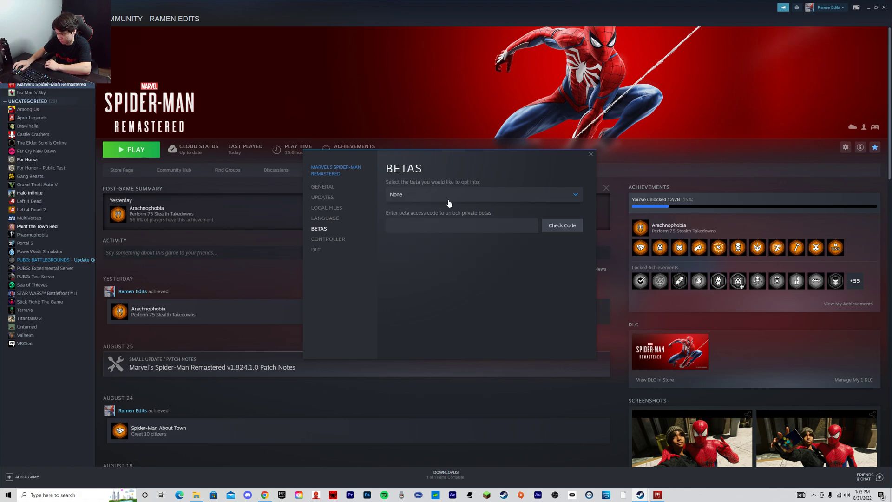
click(448, 199)
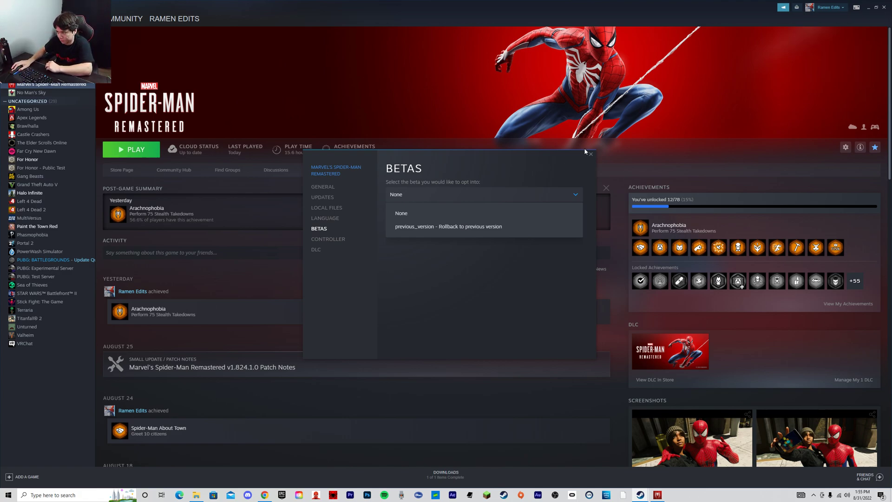
click(594, 154)
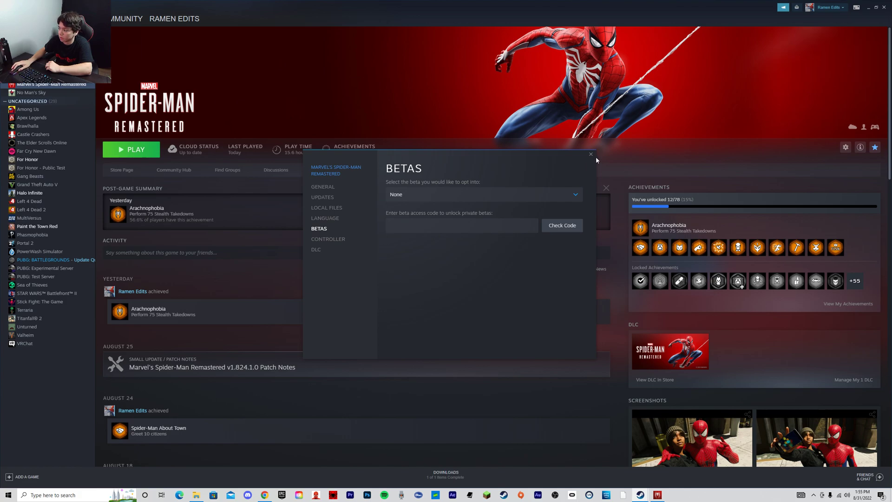
click(592, 154)
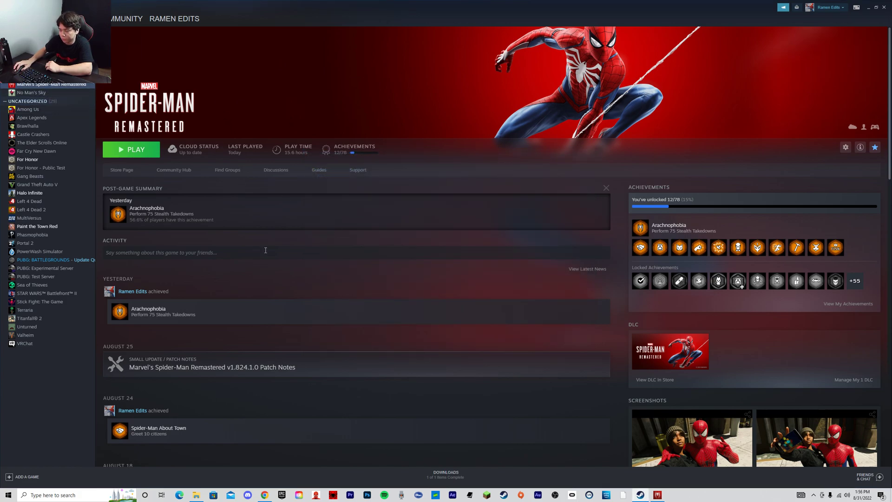